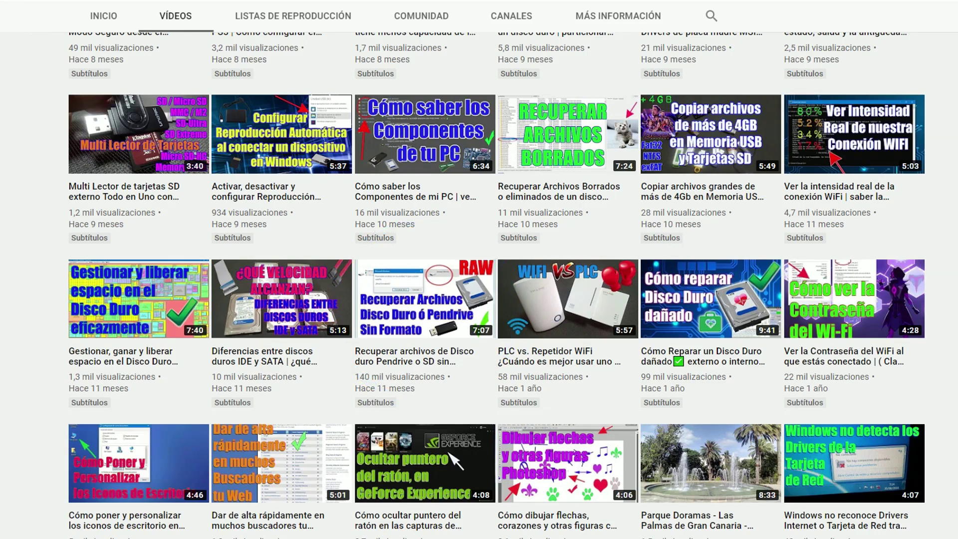
scroll(497, 284, up, 7)
scroll(497, 285, up, 6)
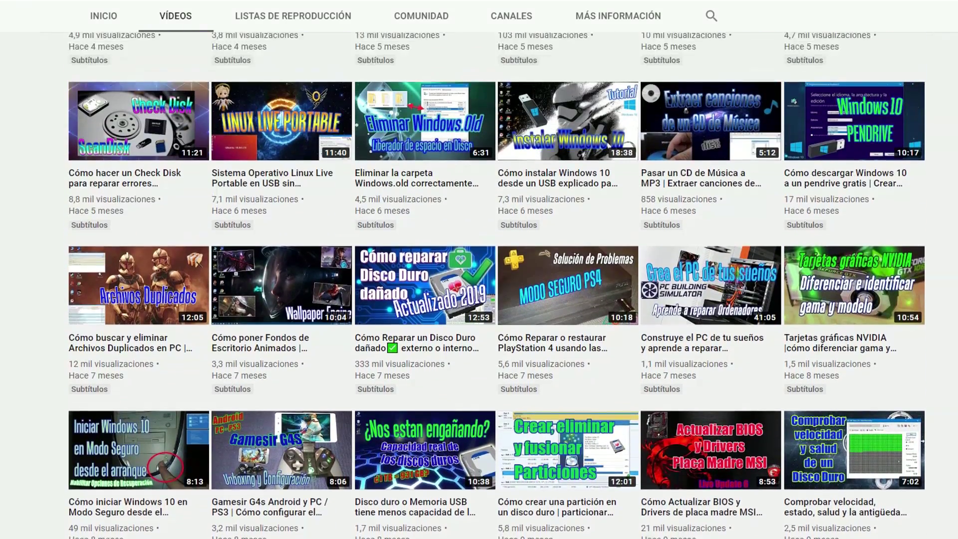
scroll(421, 283, up, 1)
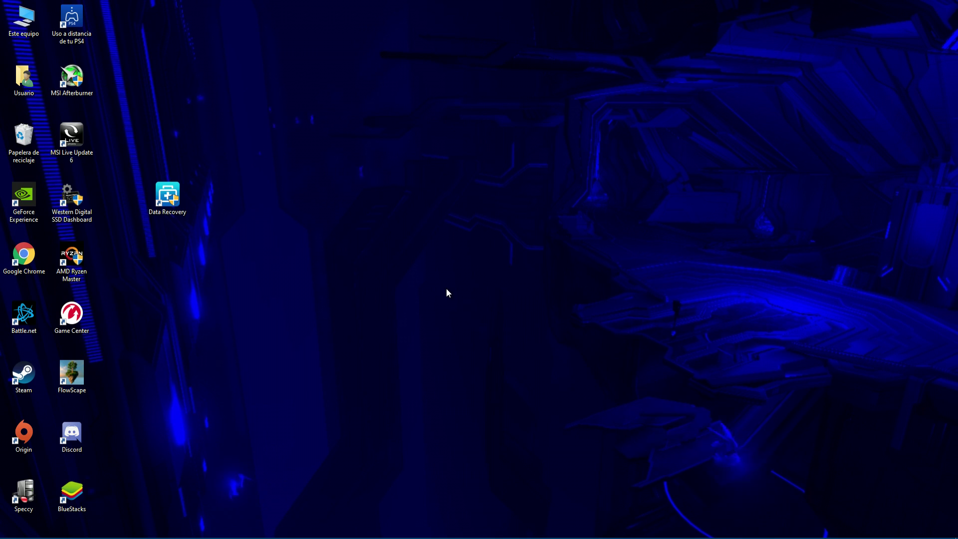
- Launch the Data Recovery program from the desktop and decline the update to the new version
click(161, 214)
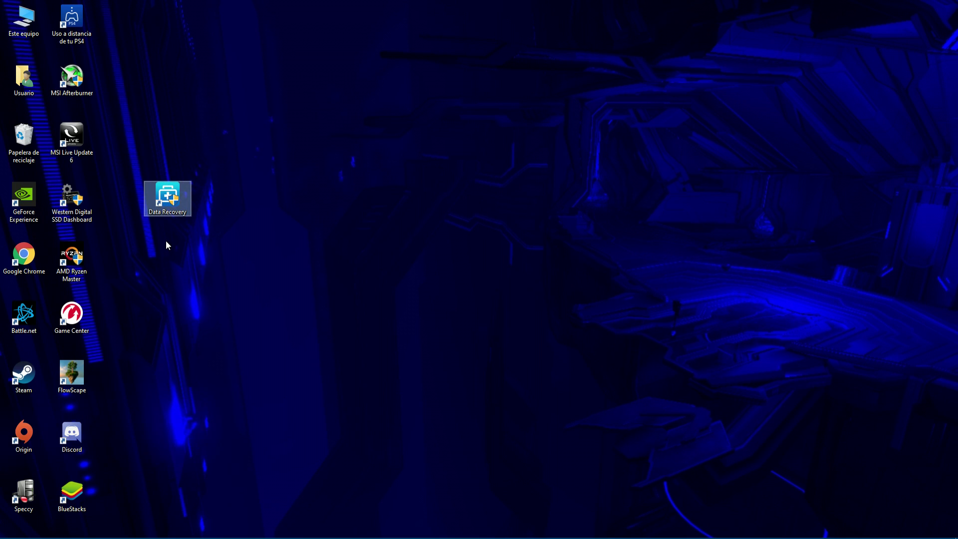
double_click(169, 199)
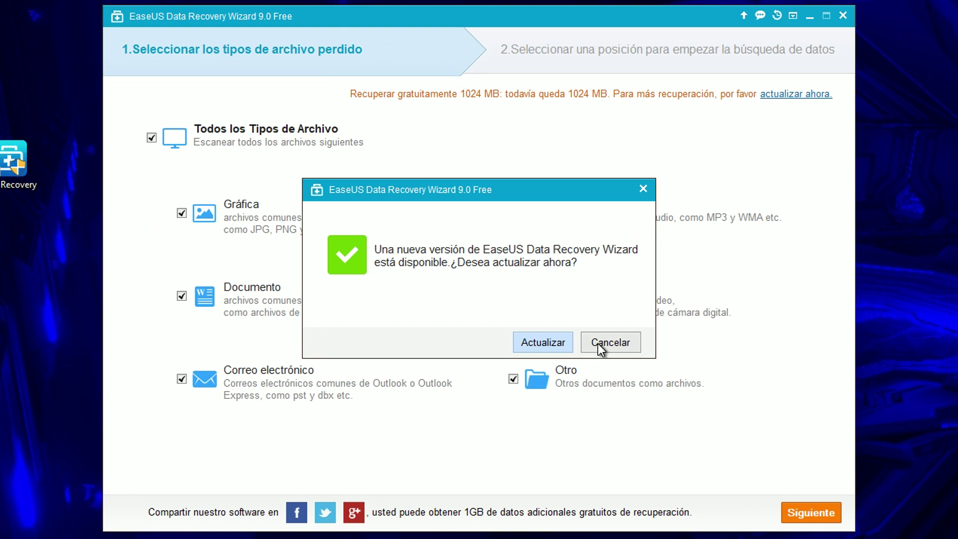
click(626, 344)
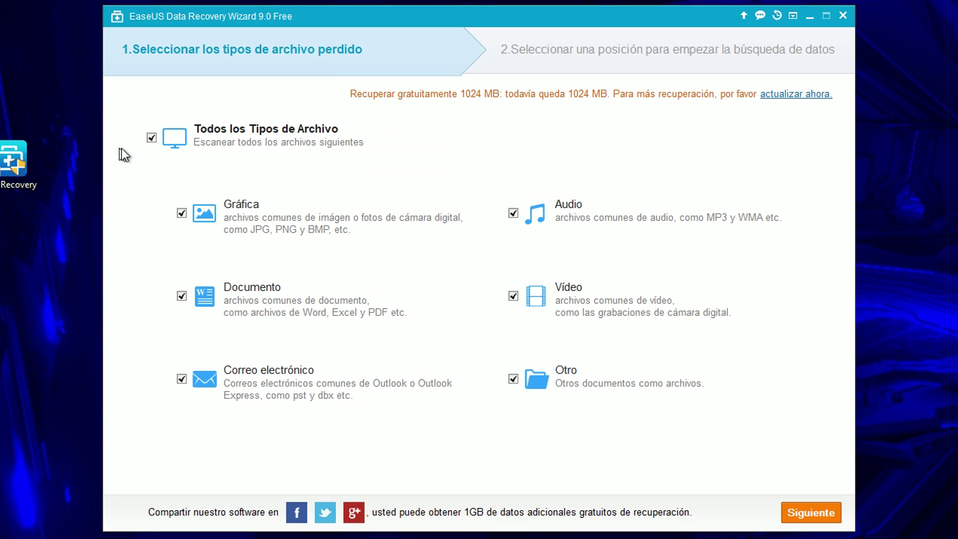
- Keep all file types selected for the search and proceed to choosing the location to scan
click(155, 143)
click(155, 142)
click(155, 142)
click(154, 141)
click(809, 513)
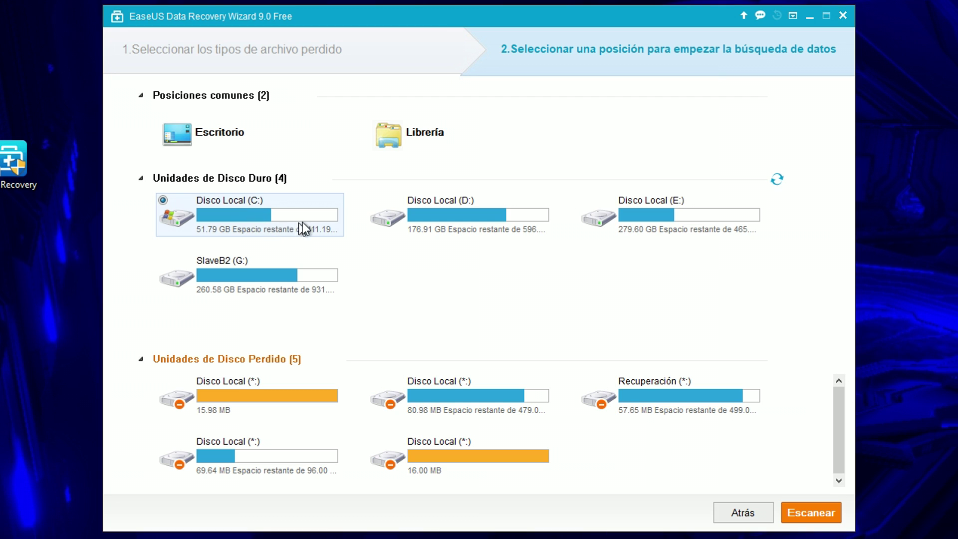
click(437, 209)
click(706, 216)
click(227, 267)
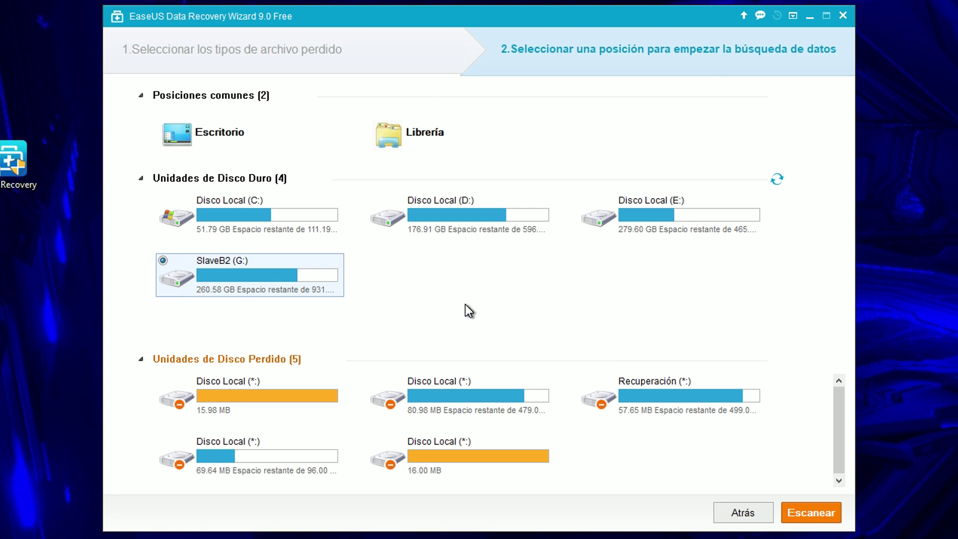
click(307, 224)
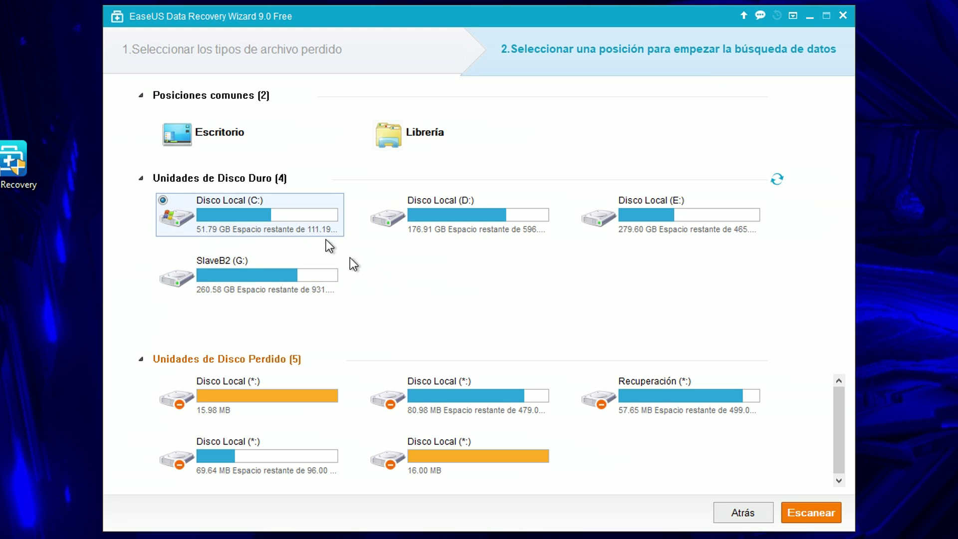
click(497, 232)
click(648, 233)
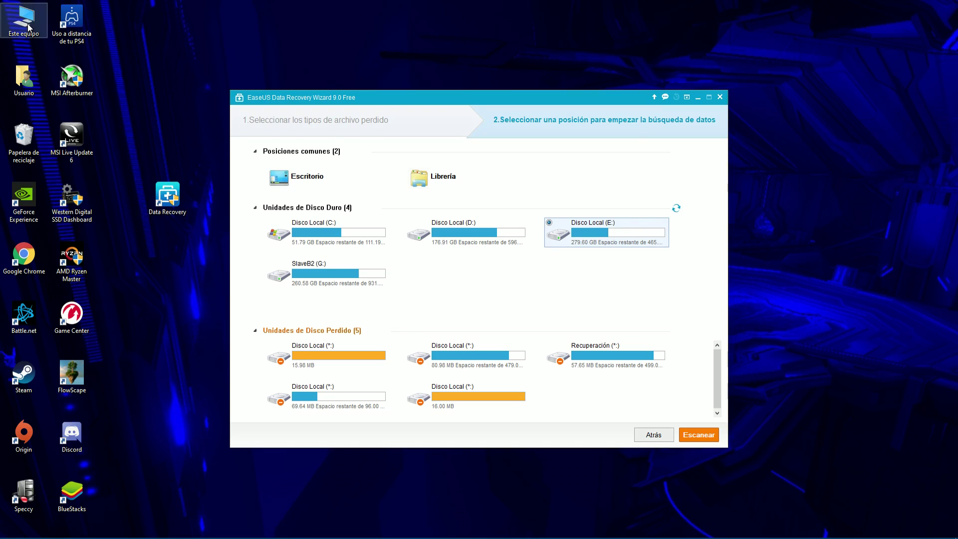
double_click(24, 20)
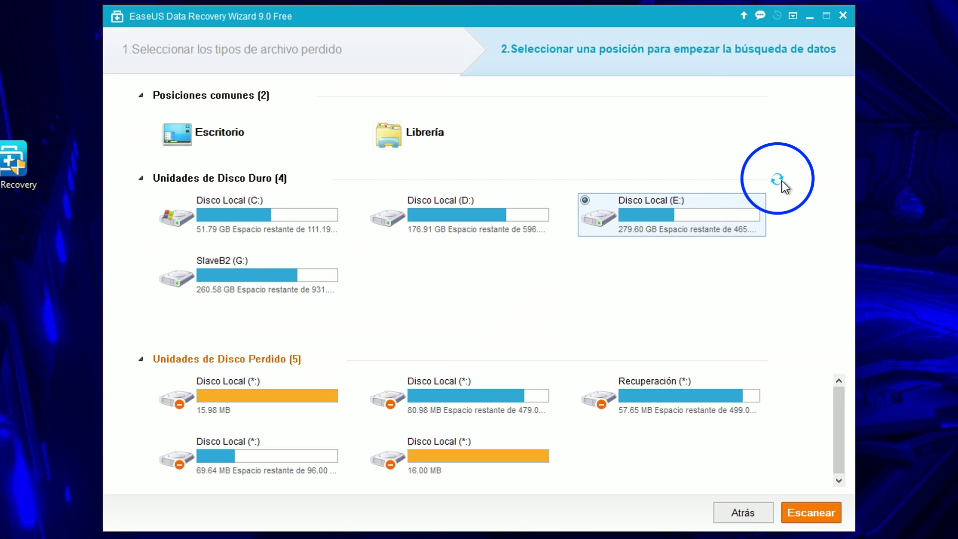
- Refresh the drive list and scan the lost drive Partición Perdida-1
click(776, 179)
click(666, 463)
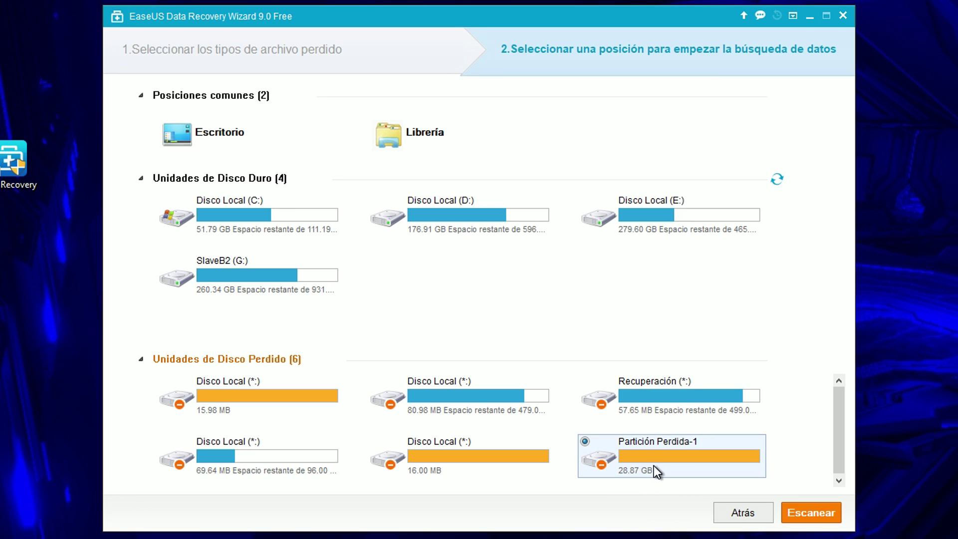
click(807, 514)
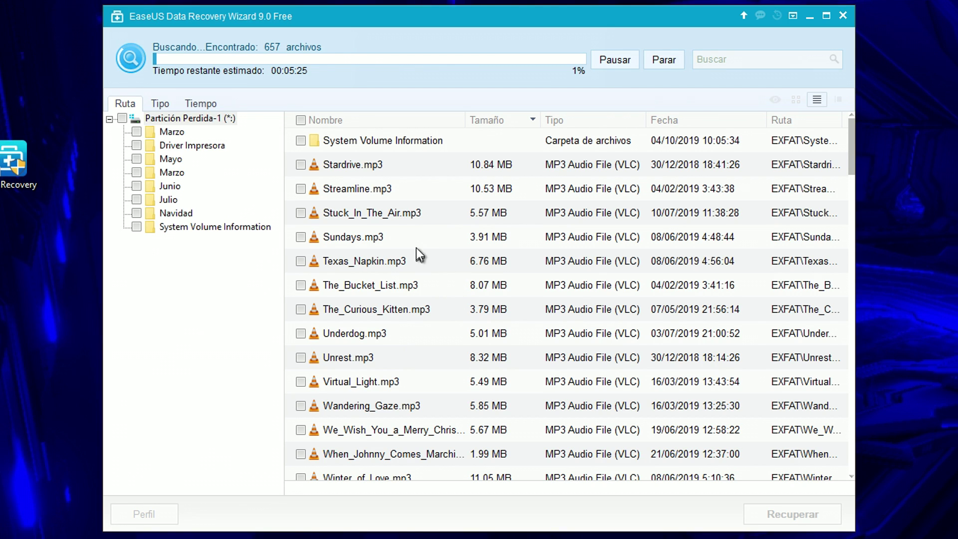
- Browse the files found so far by modification date and expand the date tree
mouse_move(849, 151)
mouse_down()
mouse_move(828, 208)
mouse_move(842, 469)
mouse_move(845, 142)
mouse_up()
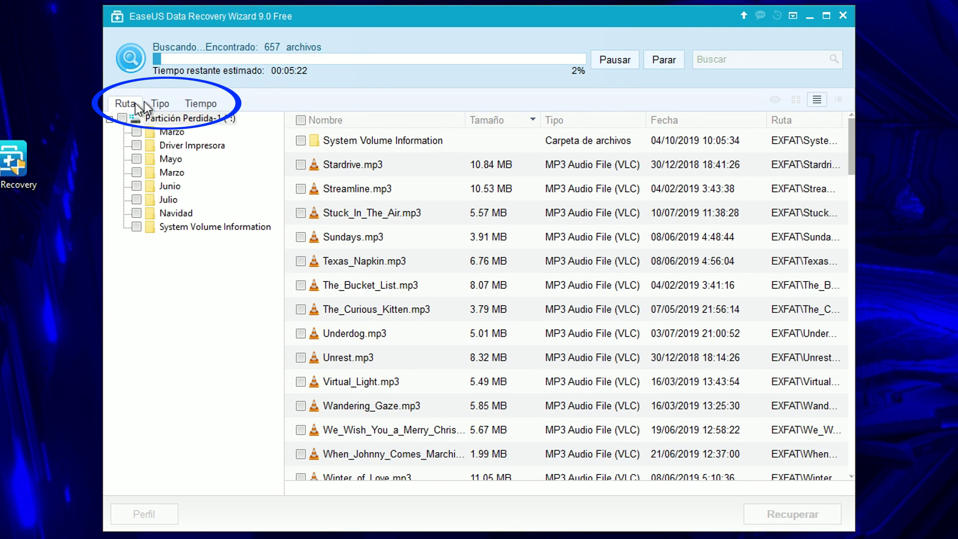
click(159, 104)
click(201, 102)
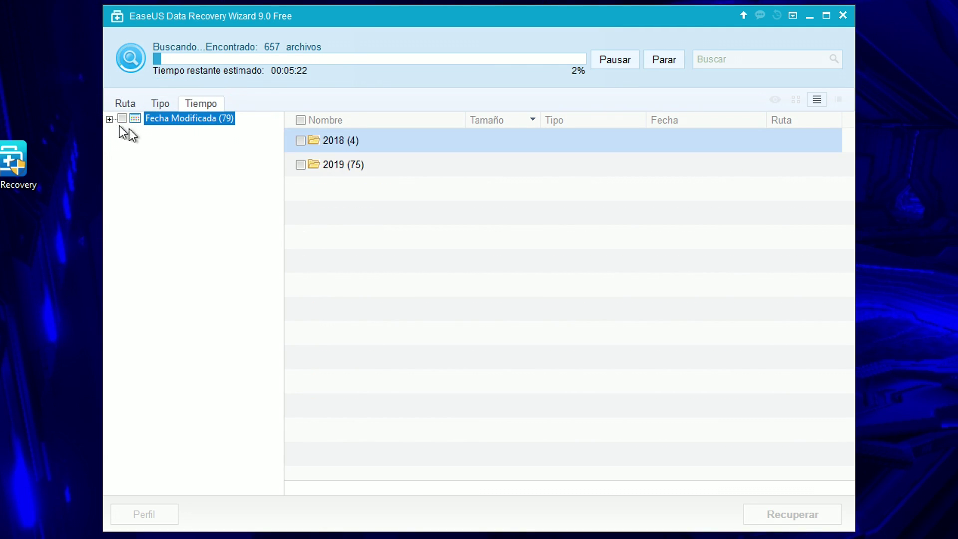
click(108, 120)
- Group the found files by type and examine the Videos, Documento, Gráfica, Audio and Otro categories
click(153, 106)
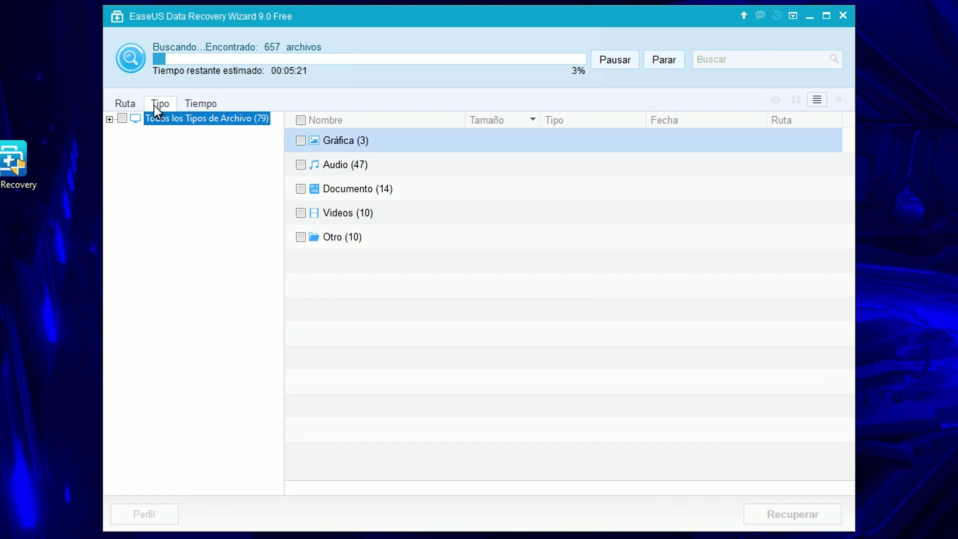
click(109, 119)
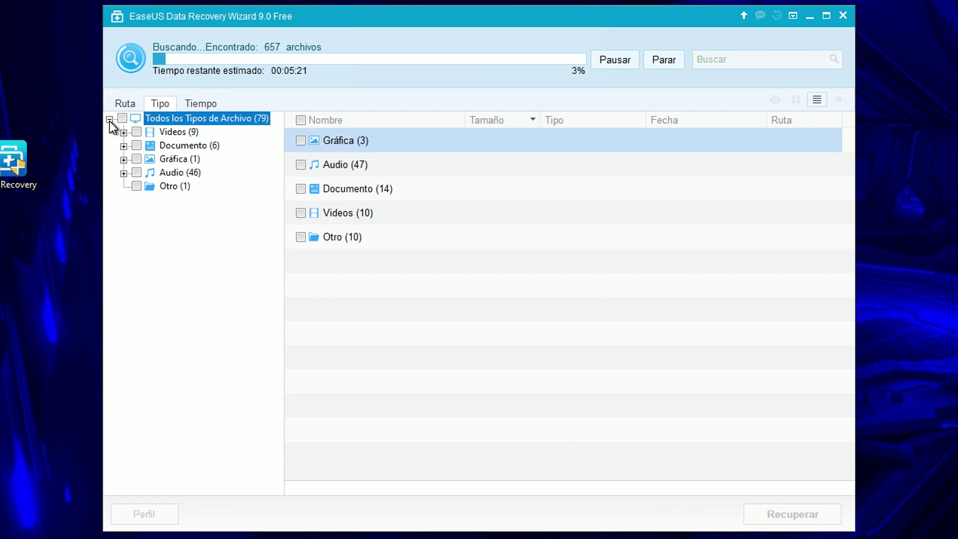
click(172, 131)
click(173, 145)
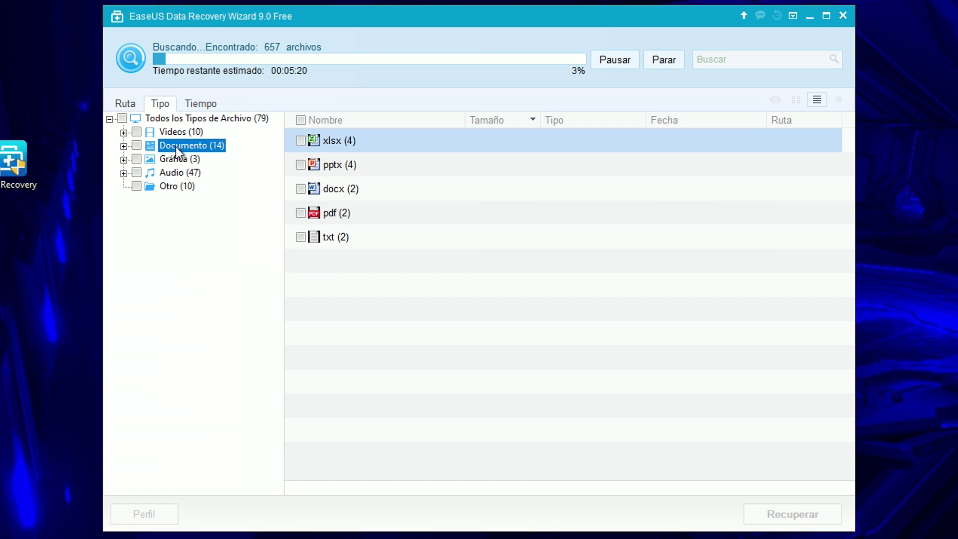
click(174, 159)
click(175, 172)
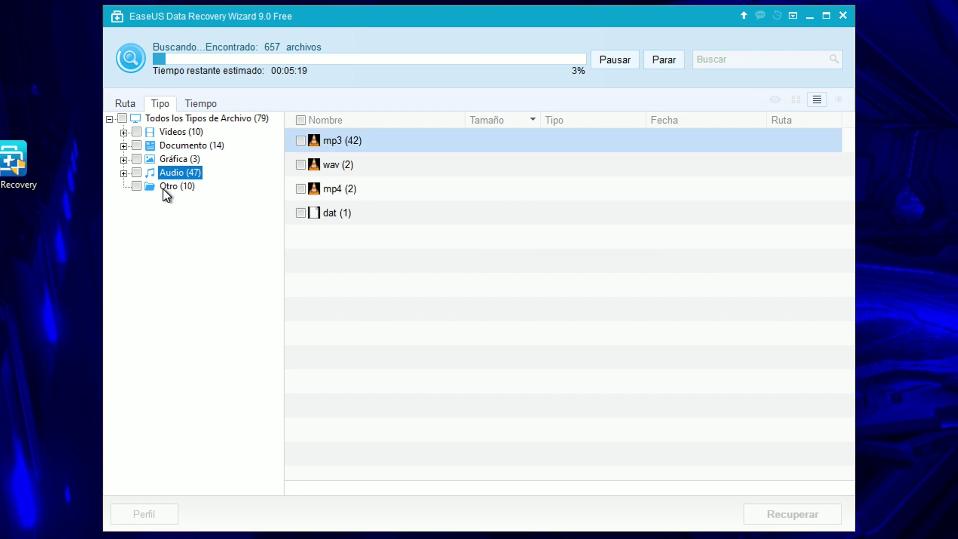
click(163, 189)
click(170, 178)
key(Up)
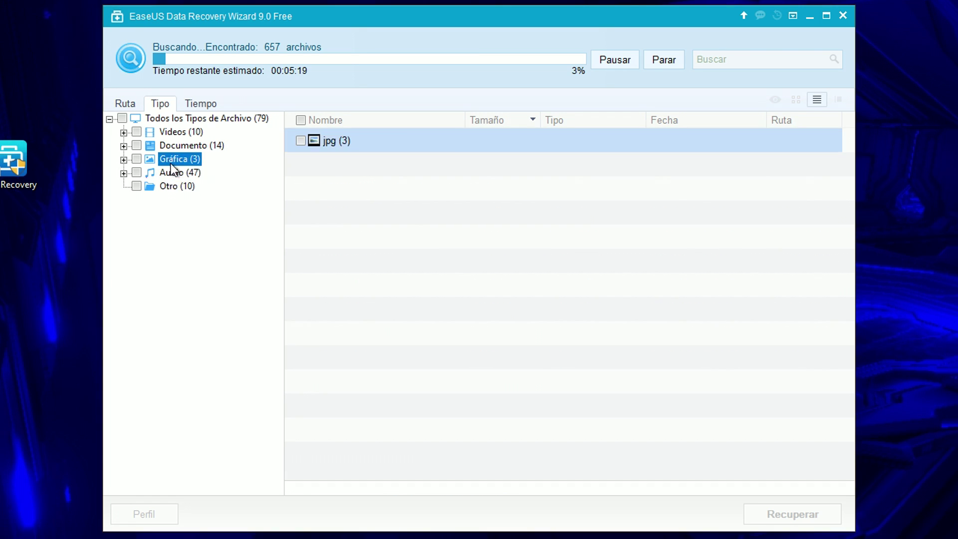
click(181, 145)
click(178, 133)
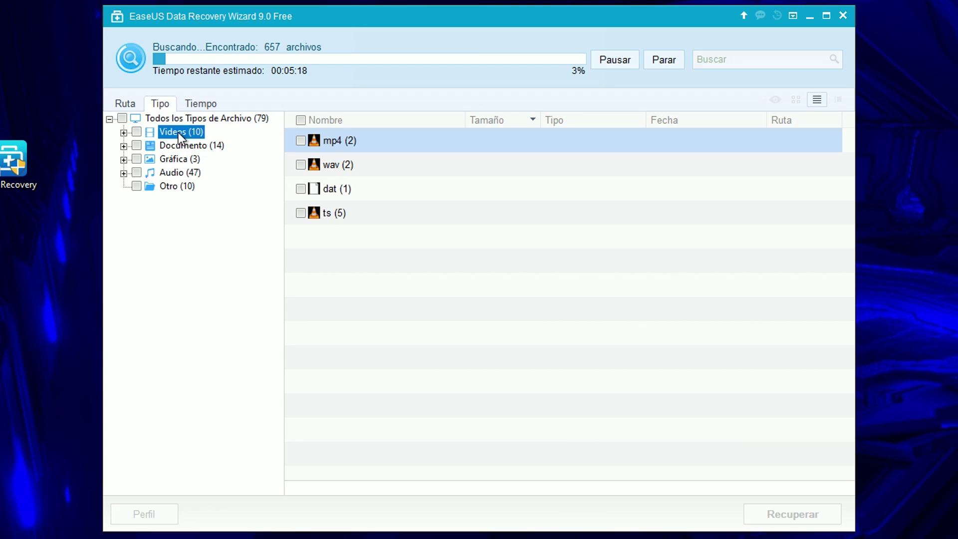
- Expand the Gráfica category and list its jpg files
click(172, 163)
click(123, 160)
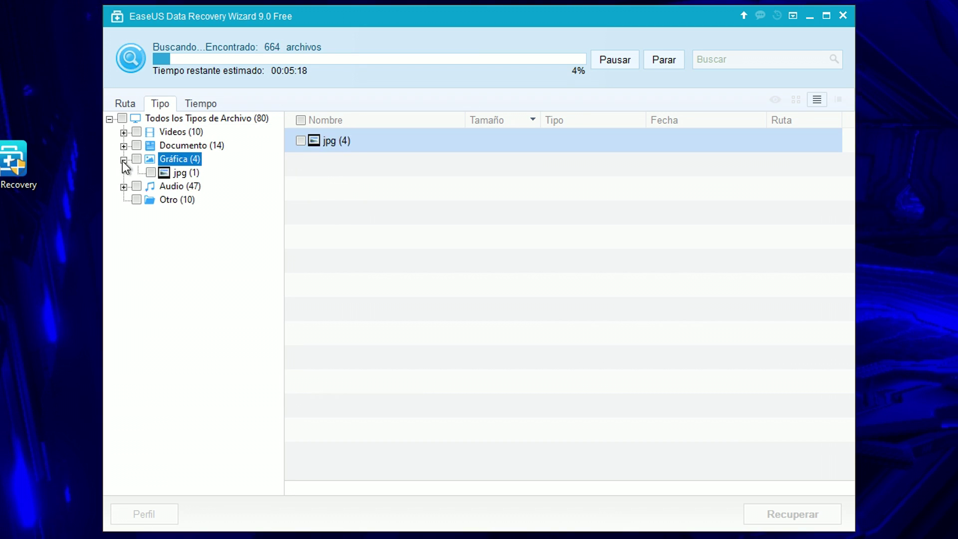
click(182, 173)
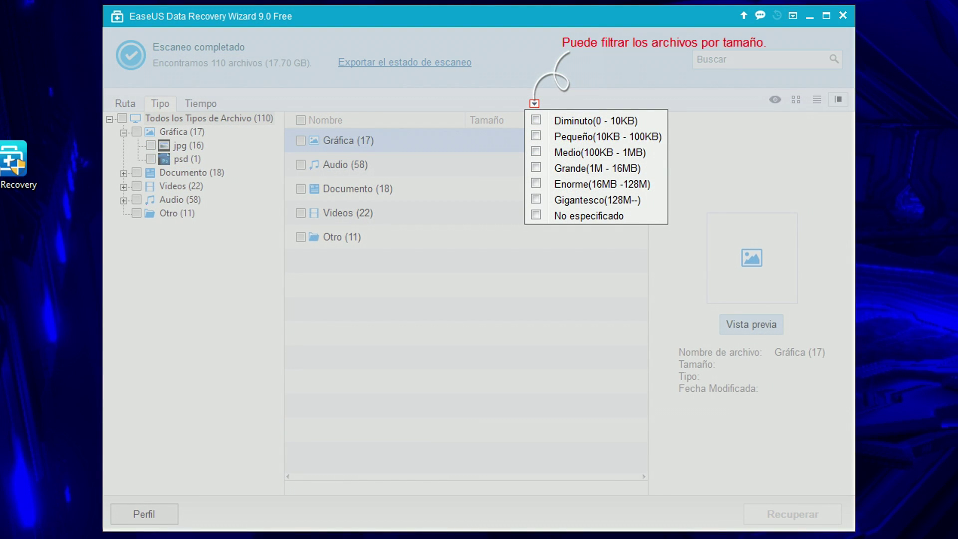
- Dismiss the size filter tip and compare the scan results by path, by time and by type
click(588, 91)
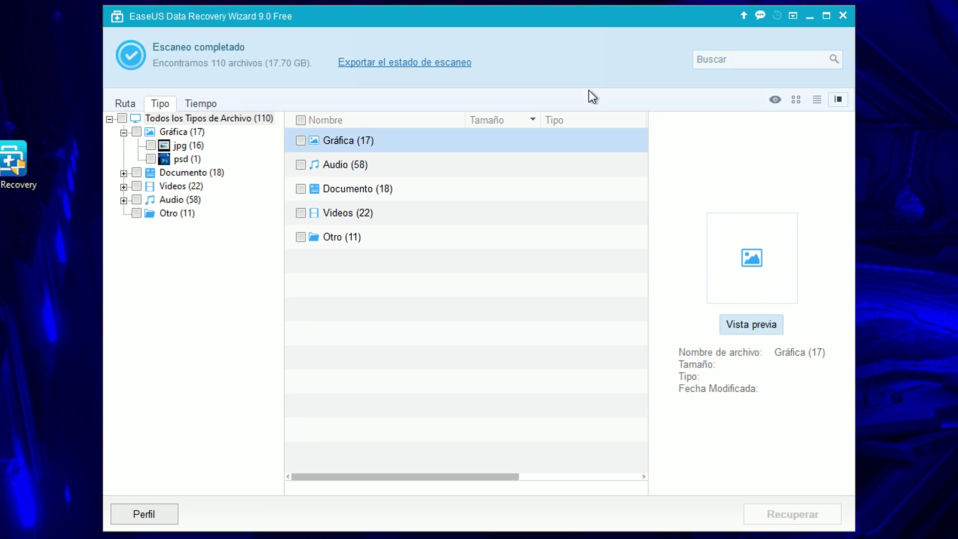
click(125, 104)
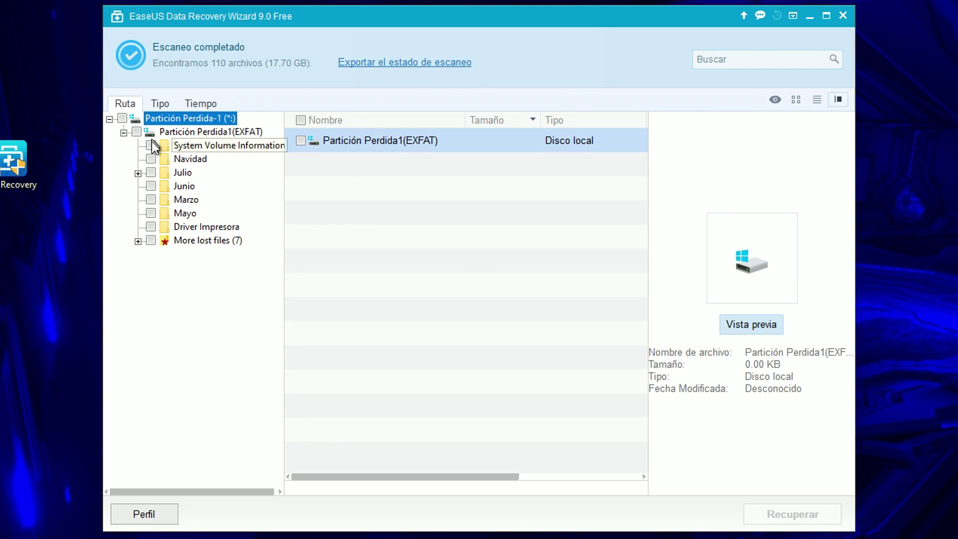
click(192, 103)
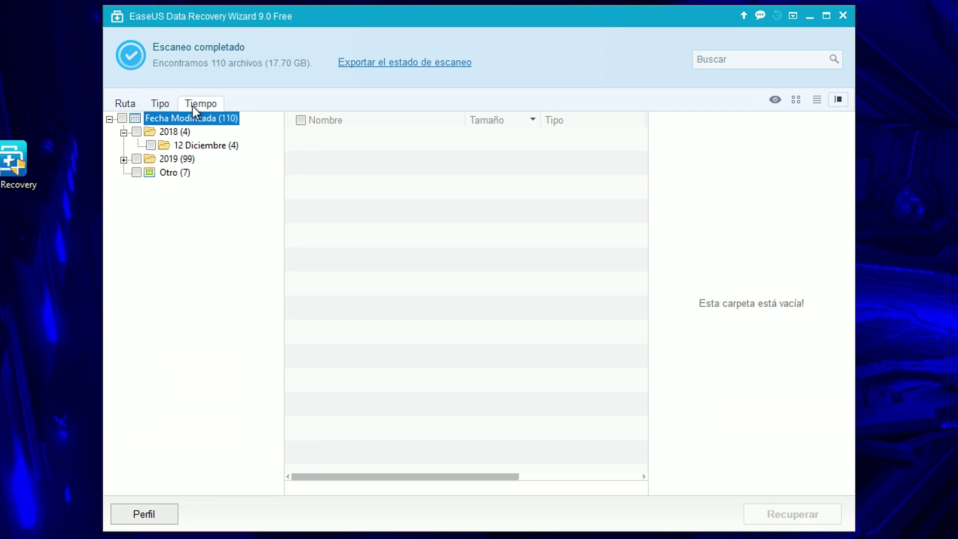
click(164, 106)
click(127, 106)
click(153, 104)
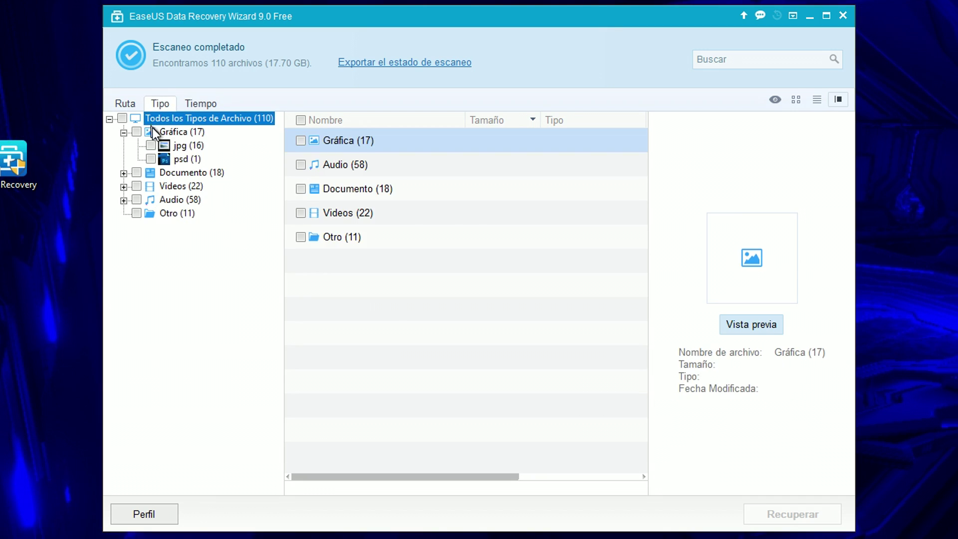
- Preview the image 3dd57526-dffa-4f3d-a4b0-87d405737fff.jpg from the jpg files and close the preview
click(169, 146)
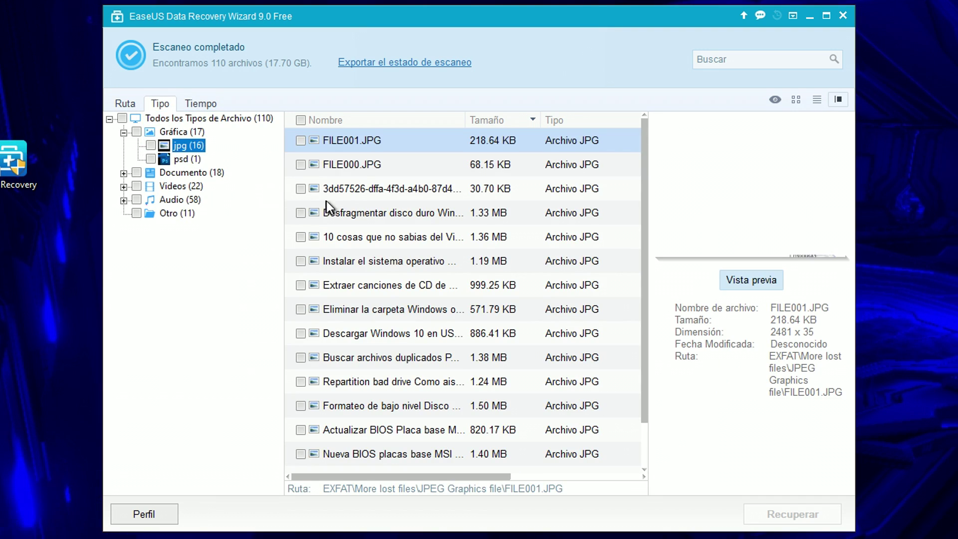
click(348, 190)
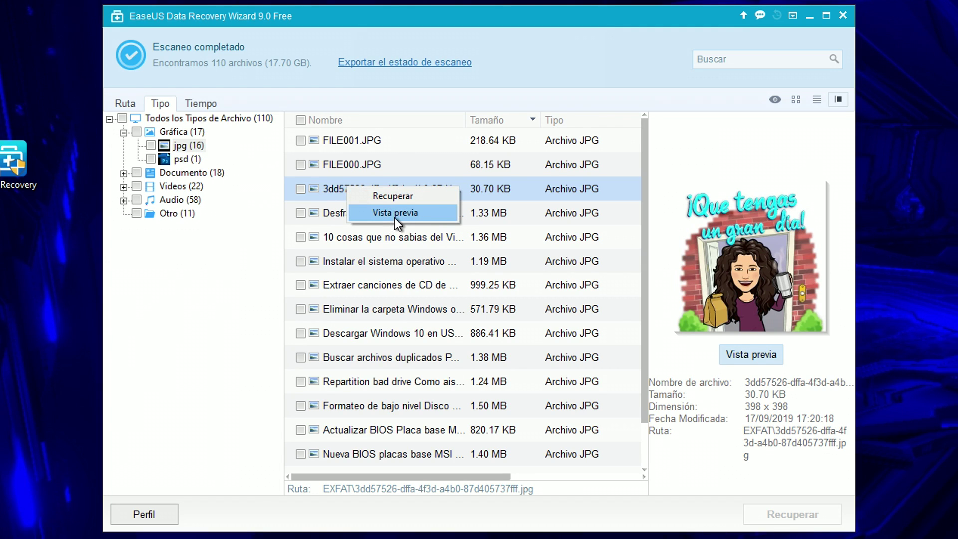
click(394, 217)
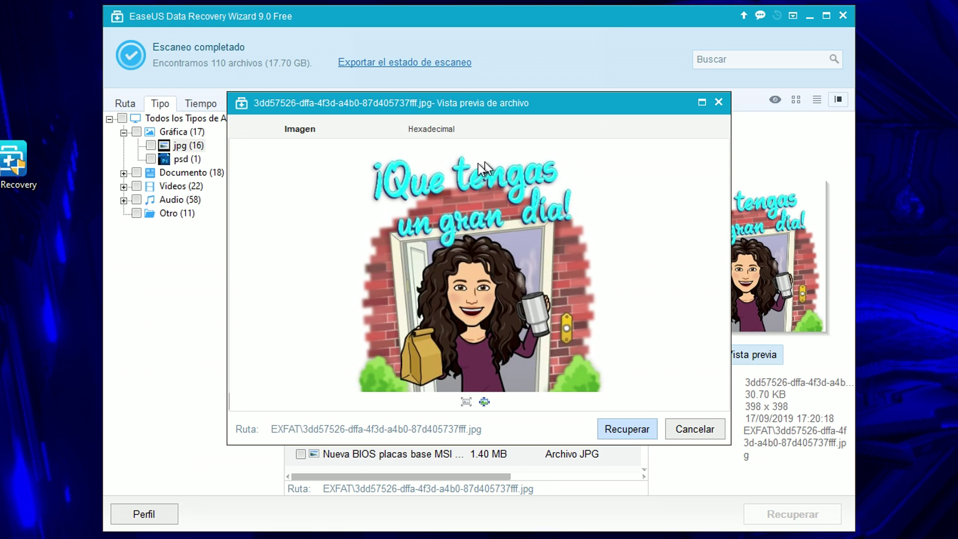
click(717, 102)
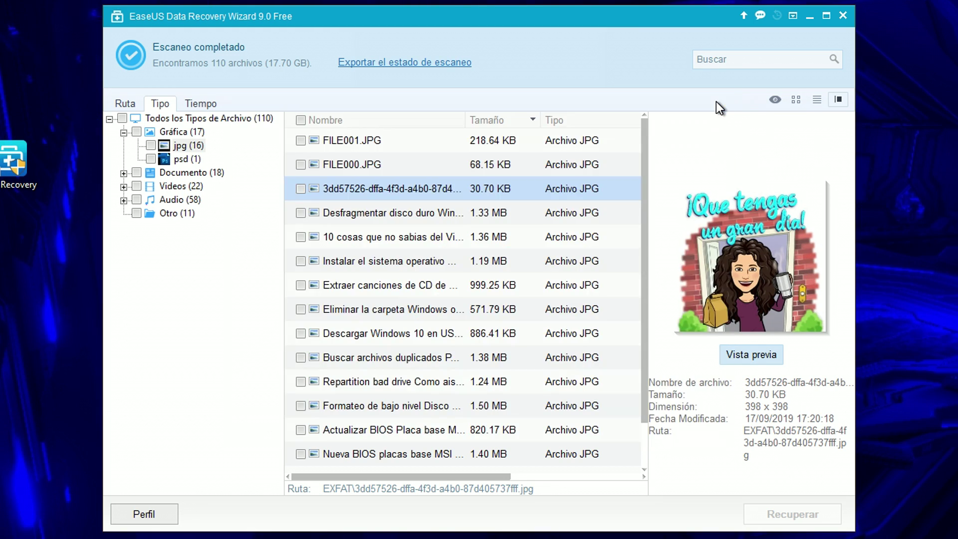
- Try to recover the previewed jpg image to the Documentos folder in Escritorio, and cancel the save
right_click(372, 188)
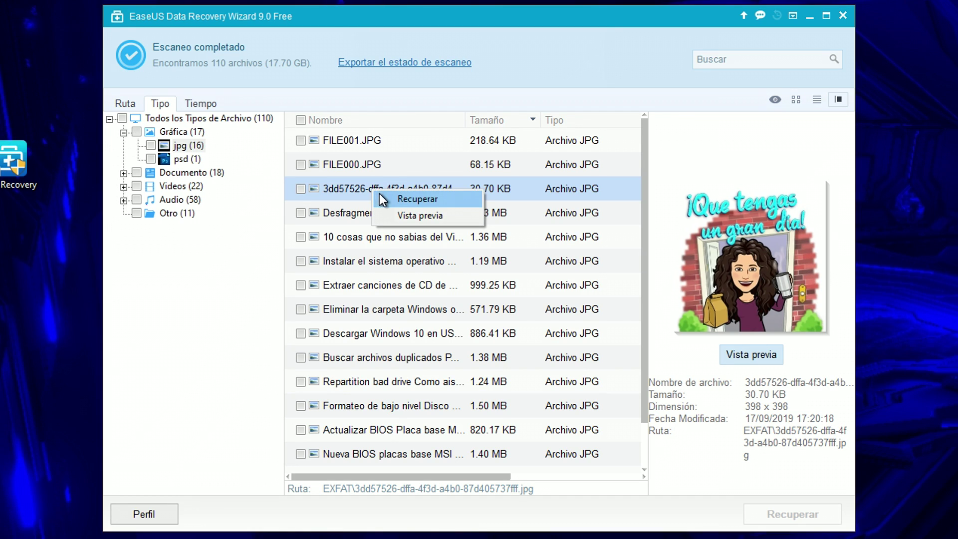
click(409, 198)
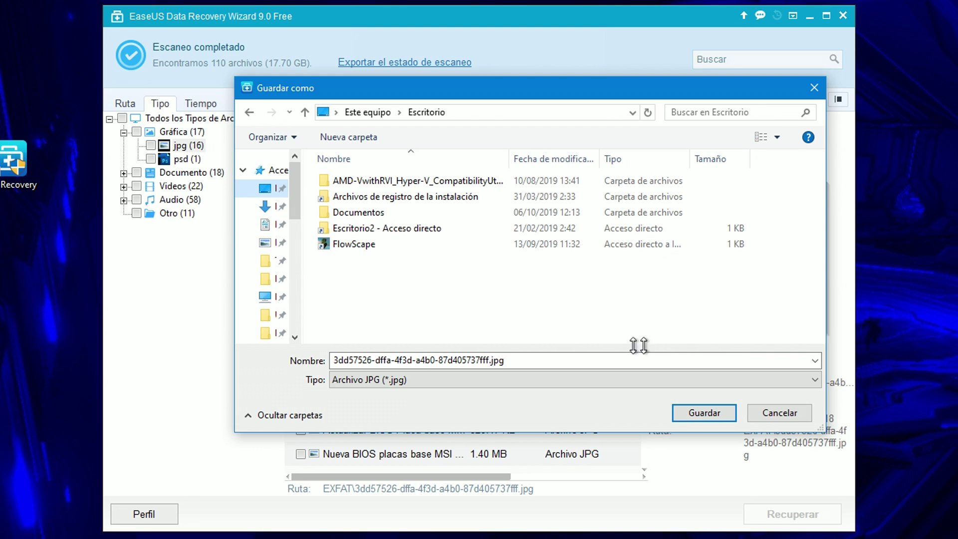
double_click(357, 212)
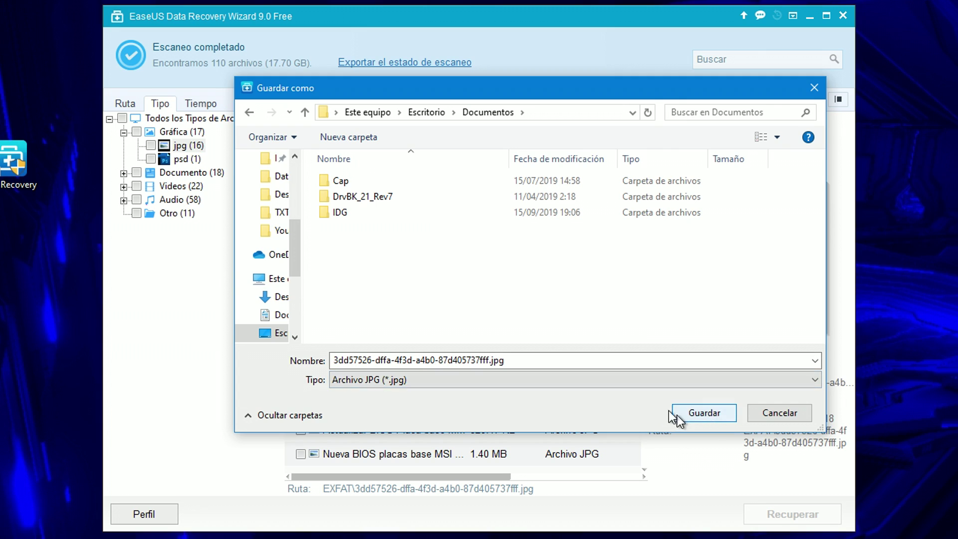
click(779, 416)
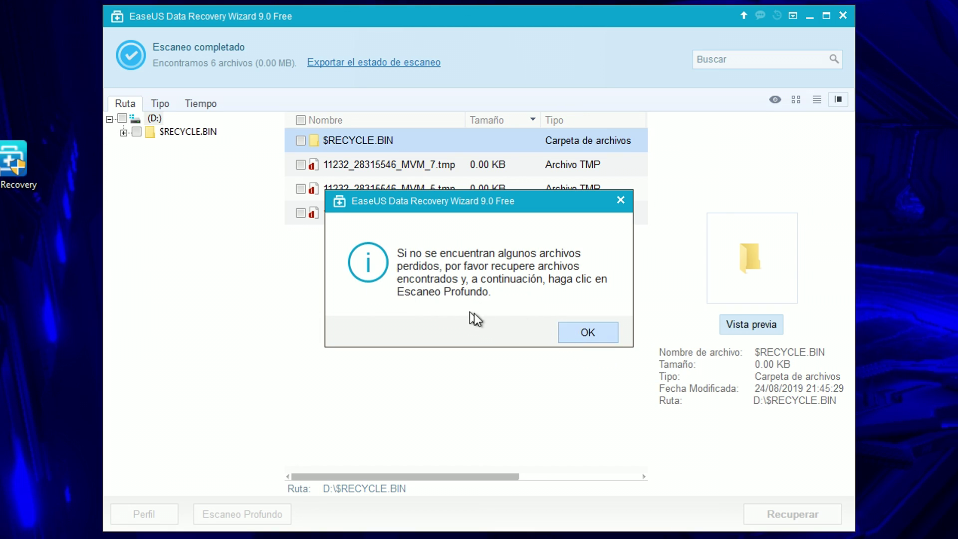
- Dismiss the notice about missing files and start a deep scan of drive D:
click(589, 332)
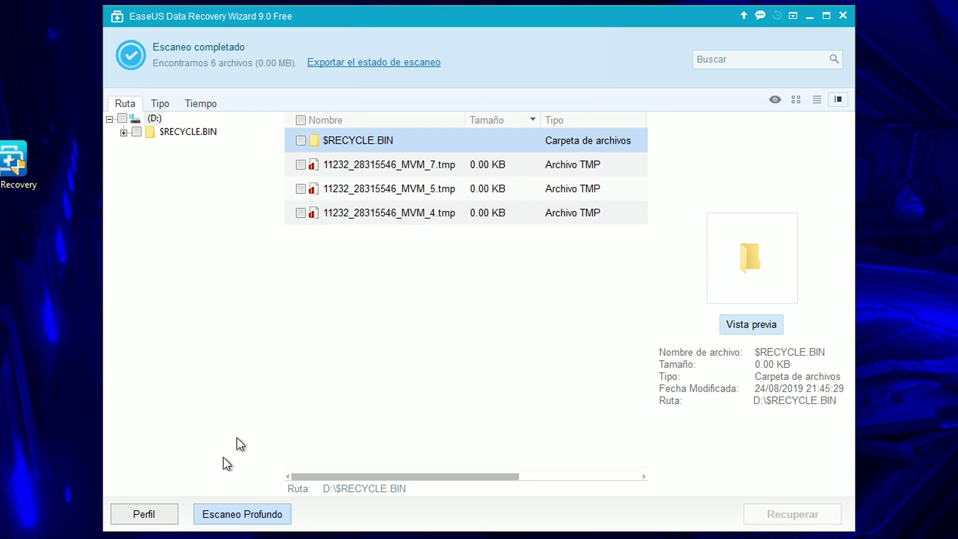
click(237, 516)
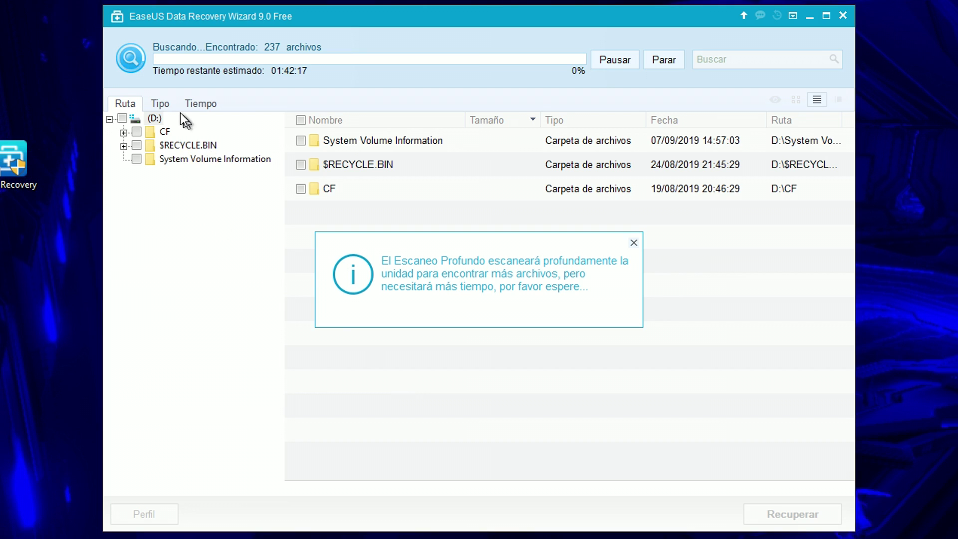
- Group the deep scan results by type and browse the Gráfica, Videos, Audio and Otro categories
click(161, 104)
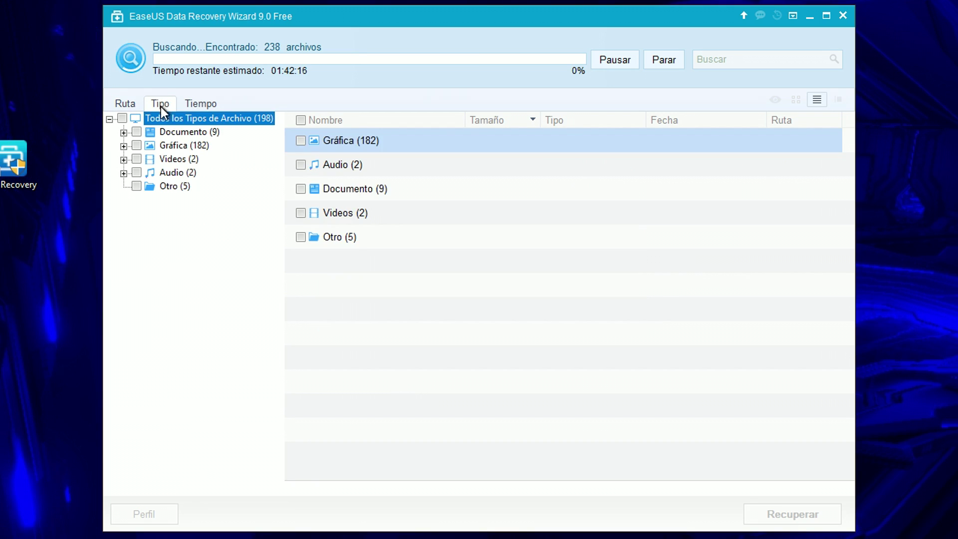
click(164, 146)
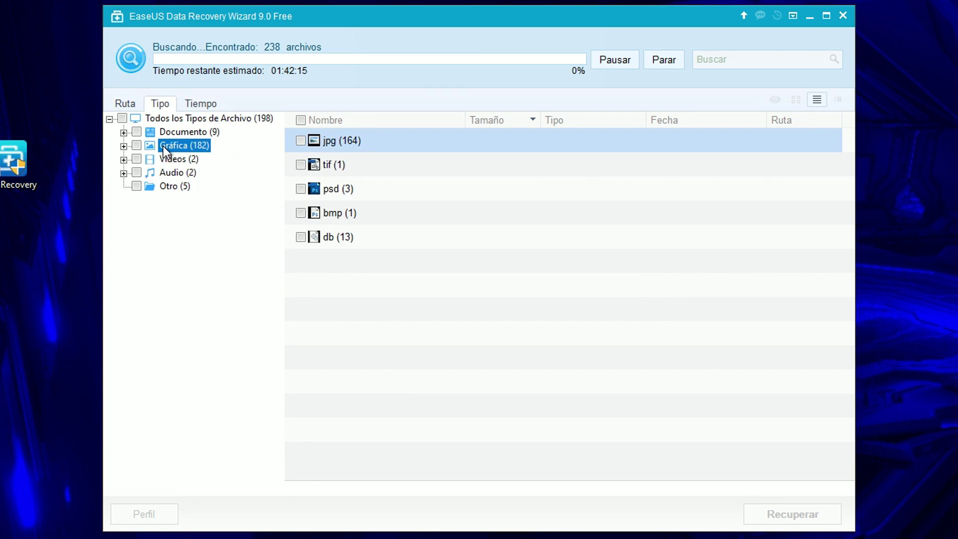
click(173, 159)
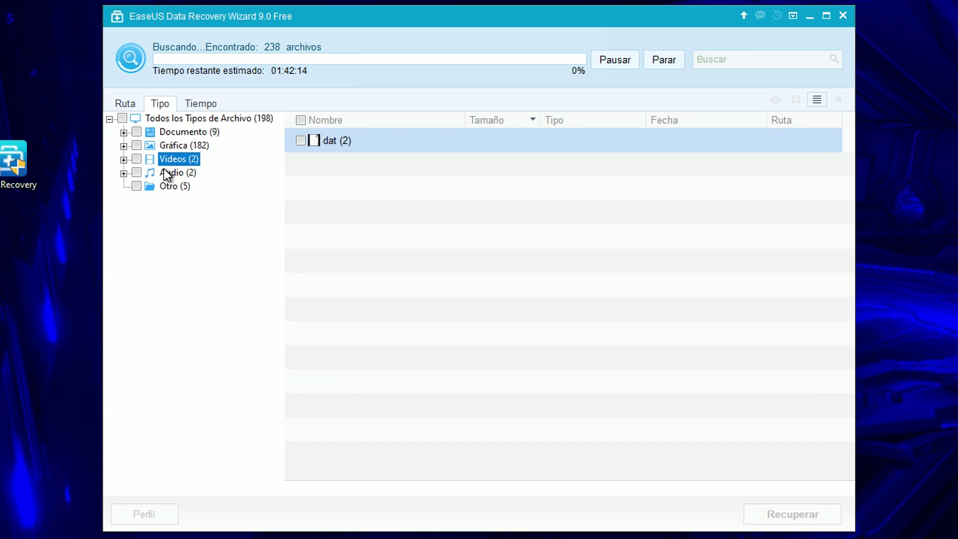
click(172, 173)
click(172, 186)
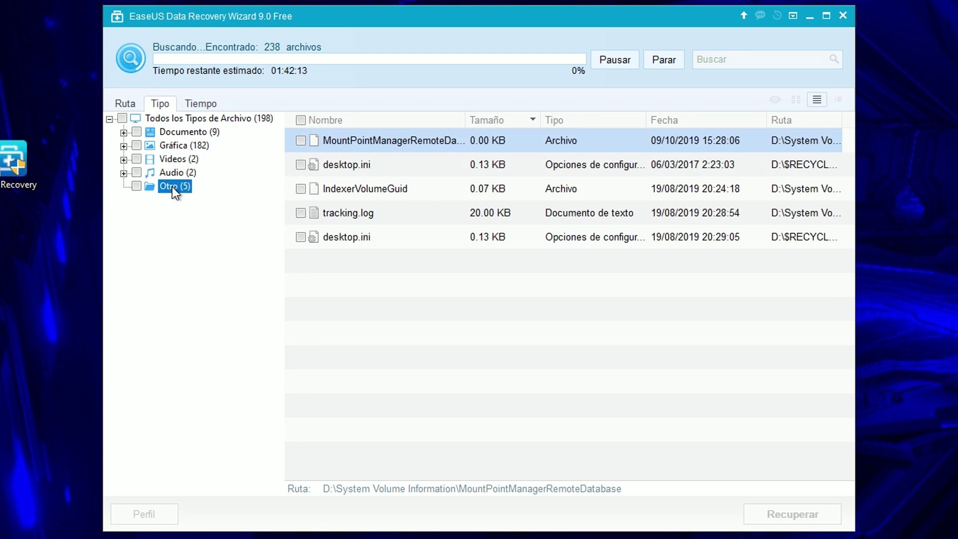
- Group the results by time, browse 2010, 2011, 2017 and 2019, and list the 08 Agosto and 10 Octubre files of 2019
click(204, 104)
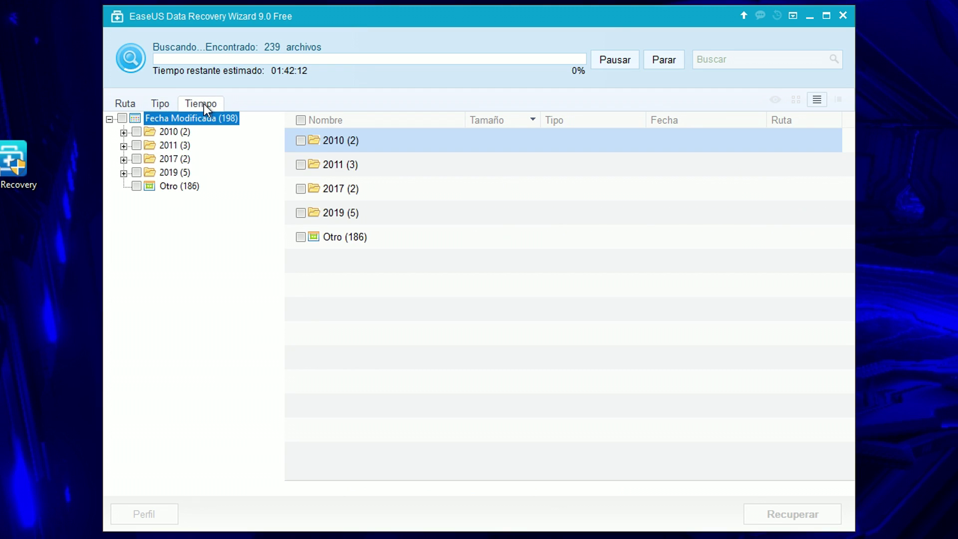
click(165, 134)
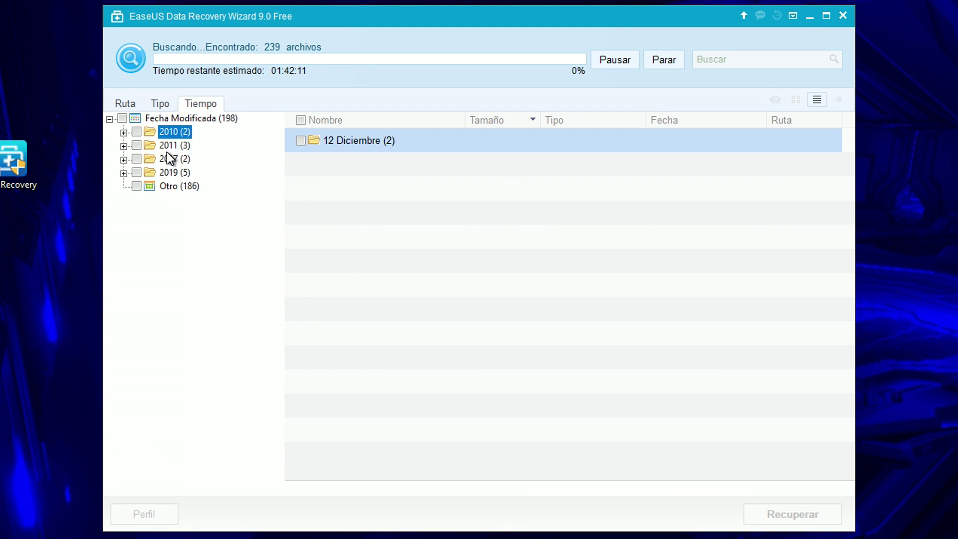
click(167, 146)
click(169, 159)
click(165, 172)
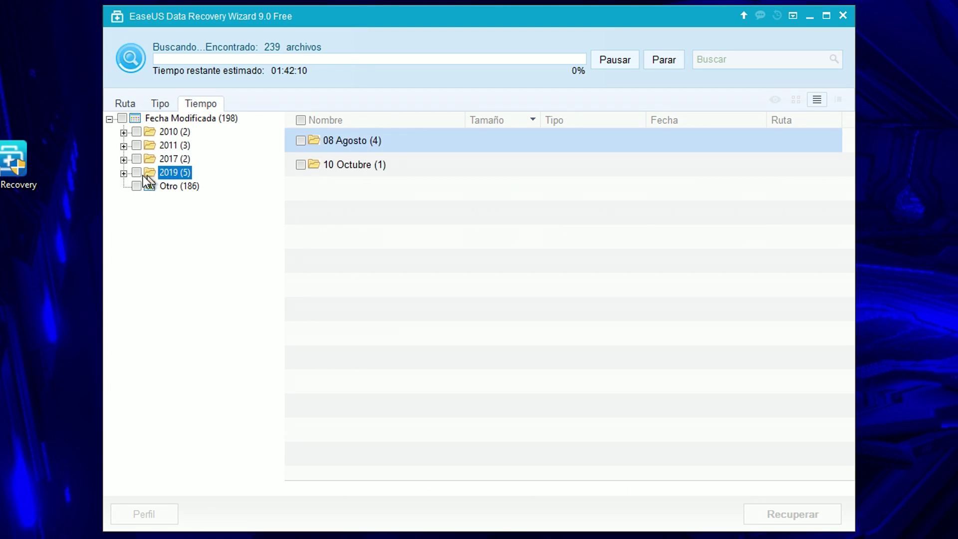
click(123, 172)
click(183, 186)
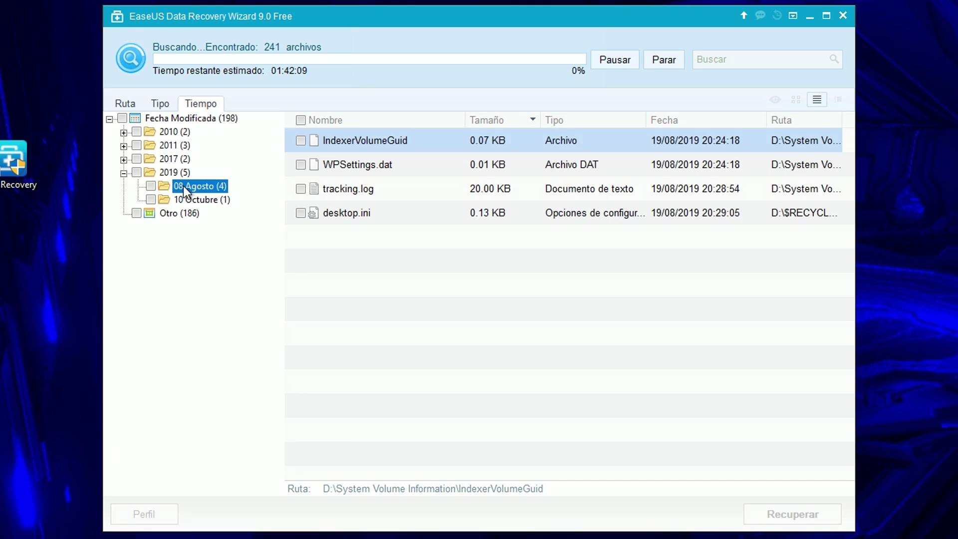
click(191, 199)
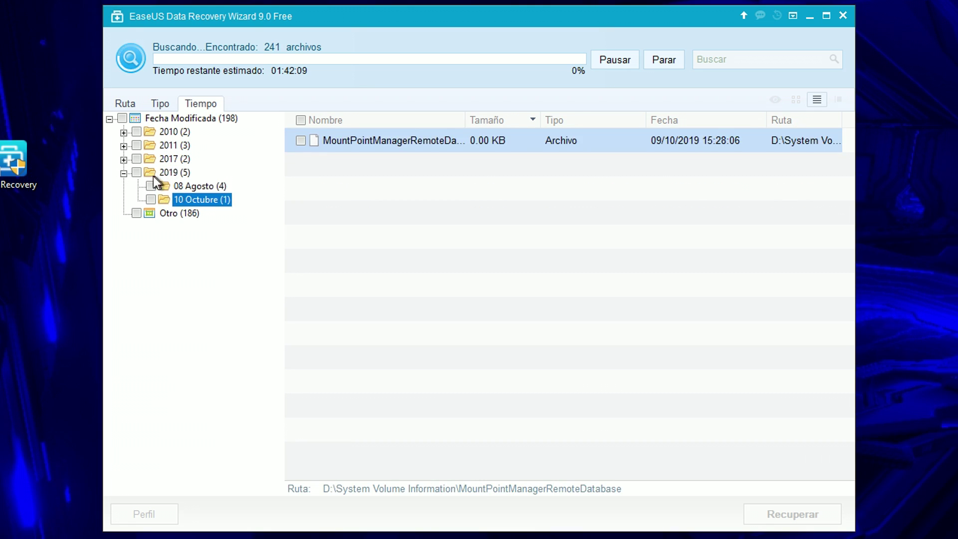
- Check the results by path, return to the type grouping and list the jpg files of the Gráfica category
click(131, 106)
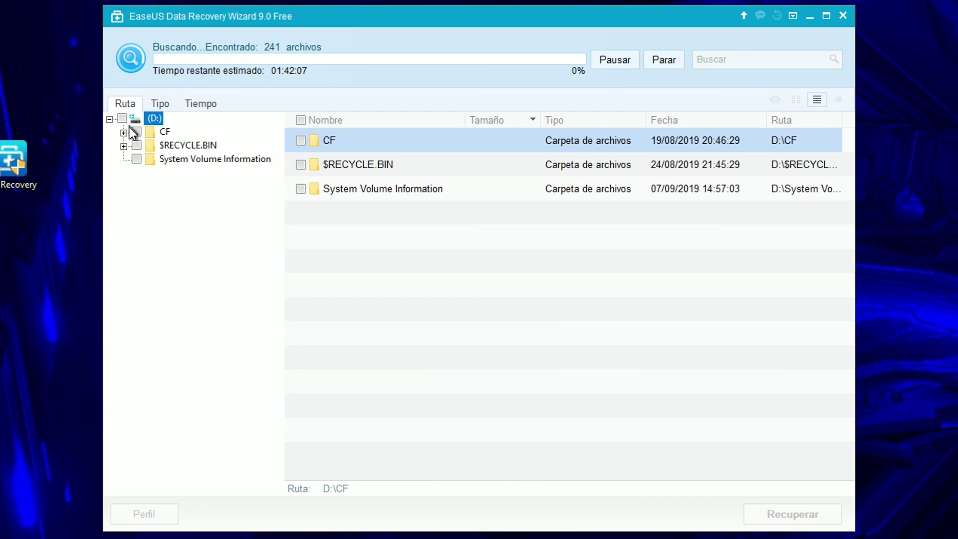
click(158, 103)
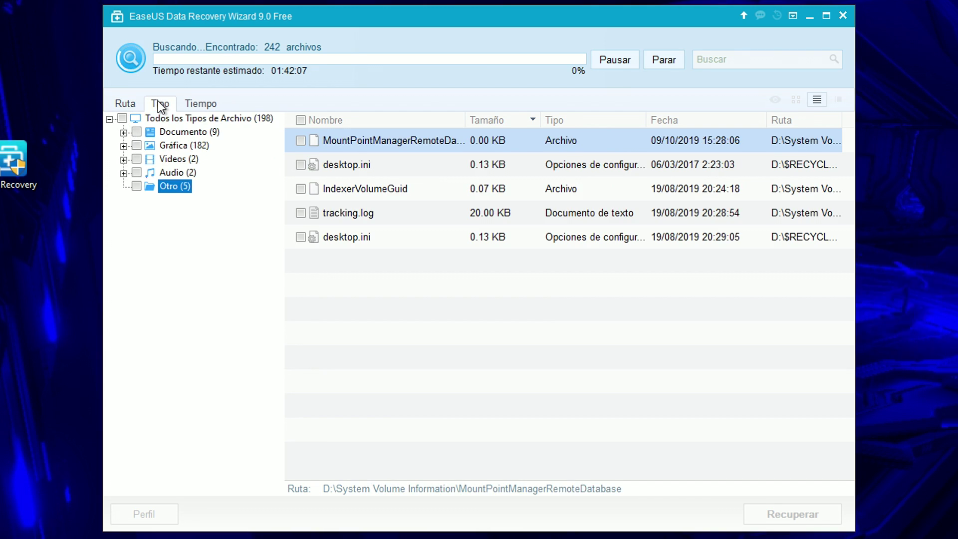
click(165, 145)
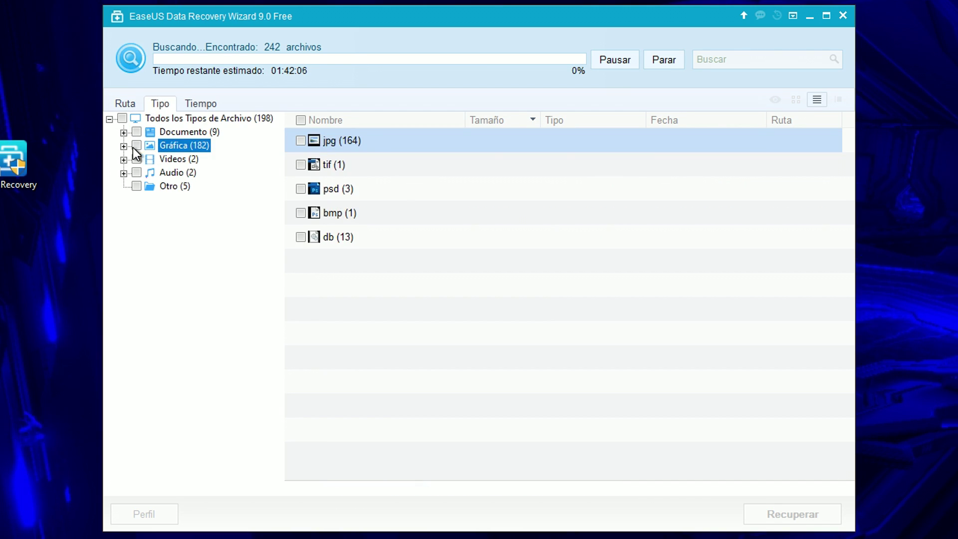
click(123, 145)
click(179, 159)
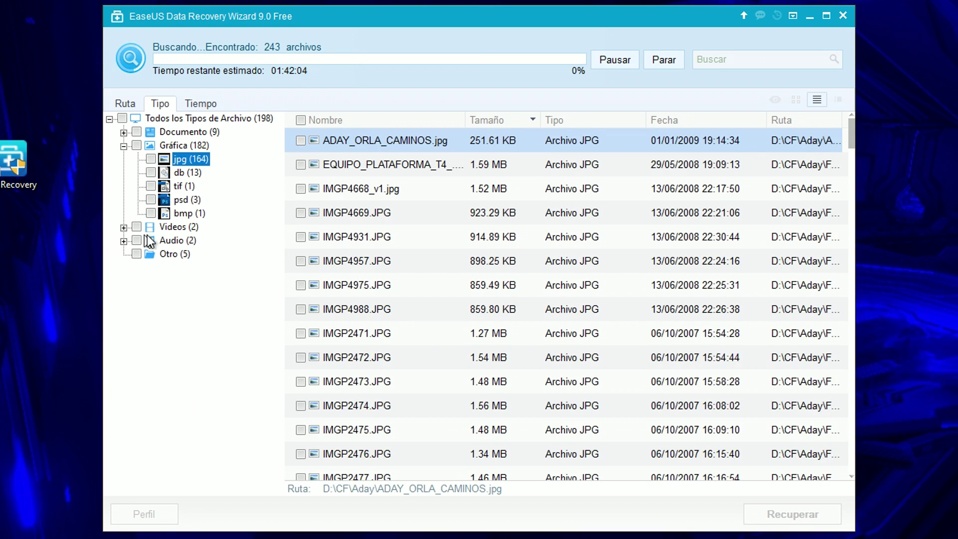
- Expand the Documento category and list its zip, pdf and doc files
click(124, 132)
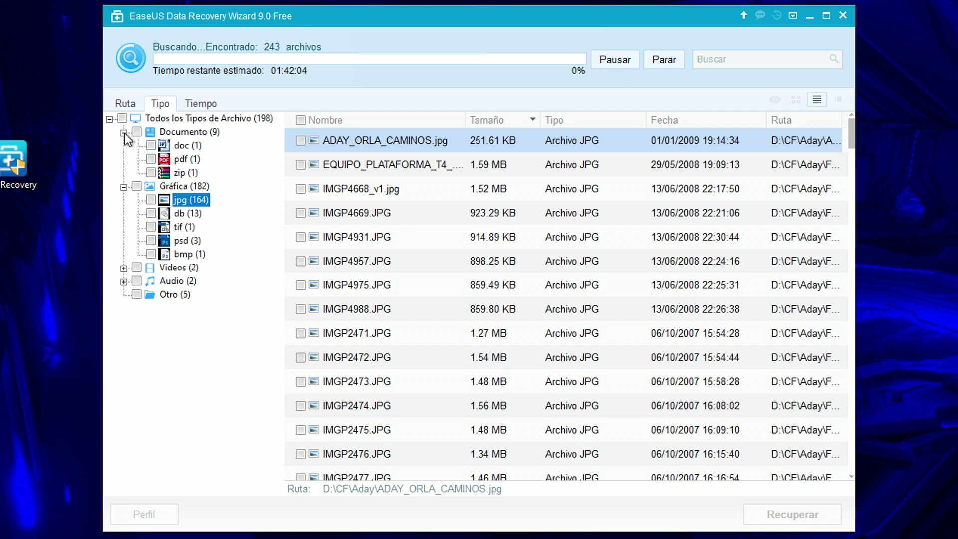
click(176, 172)
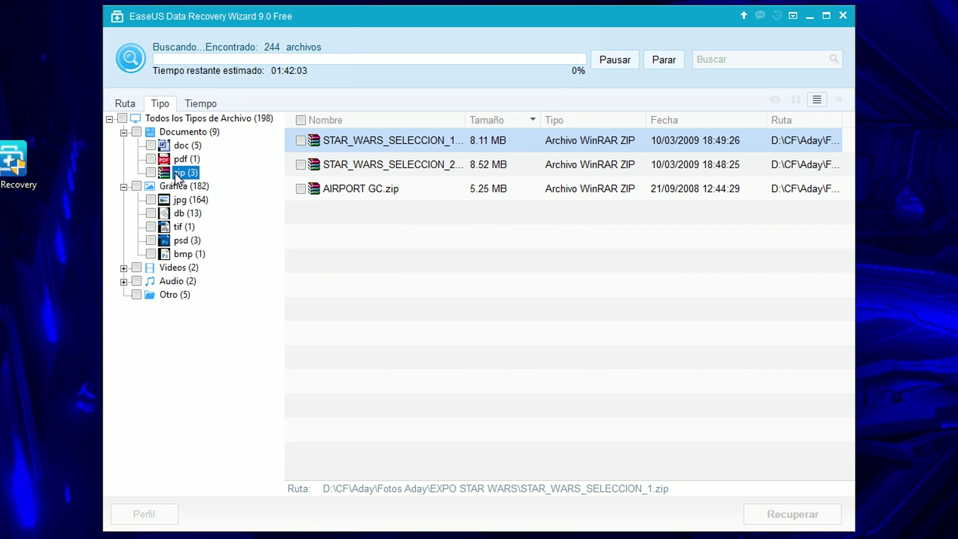
click(183, 155)
click(180, 145)
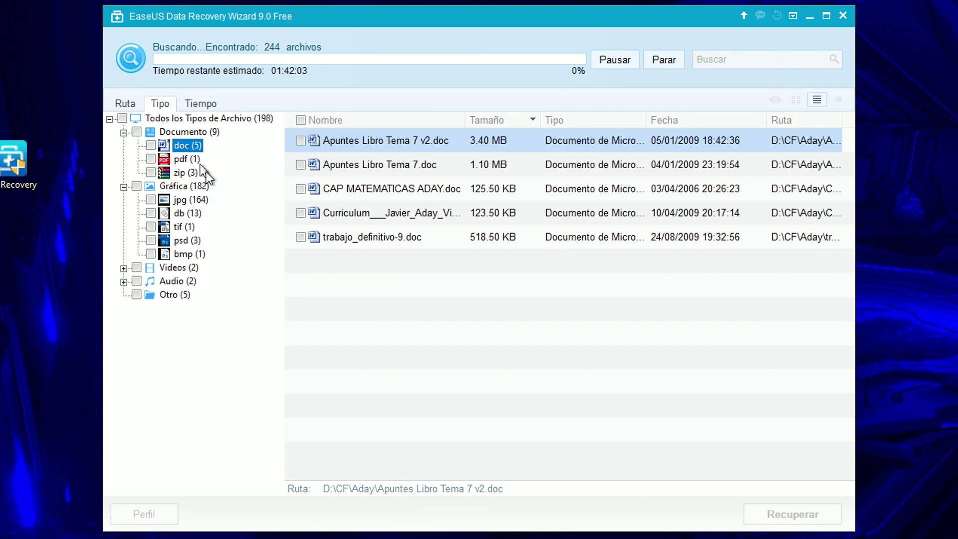
- Stop the running deep scan of drive D: and dismiss the size filter tip
click(663, 59)
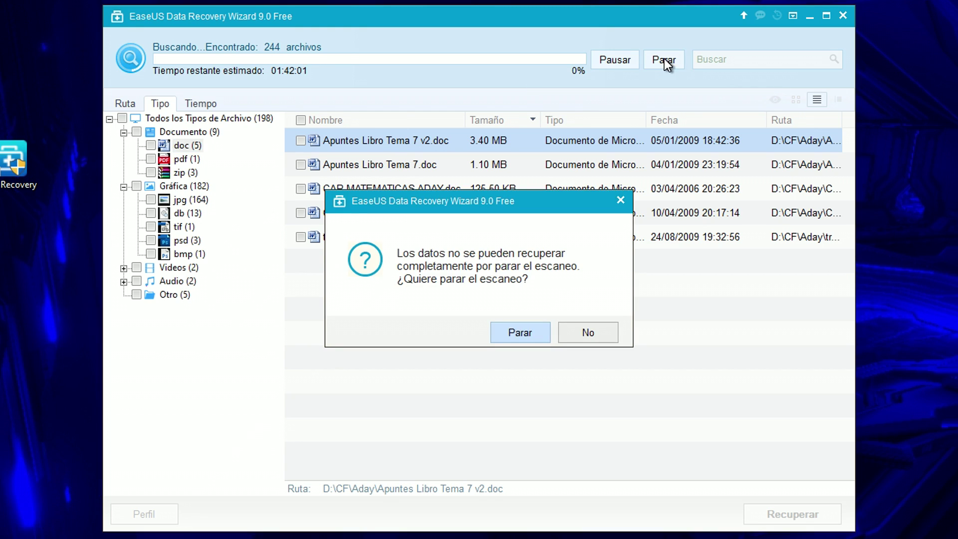
click(524, 330)
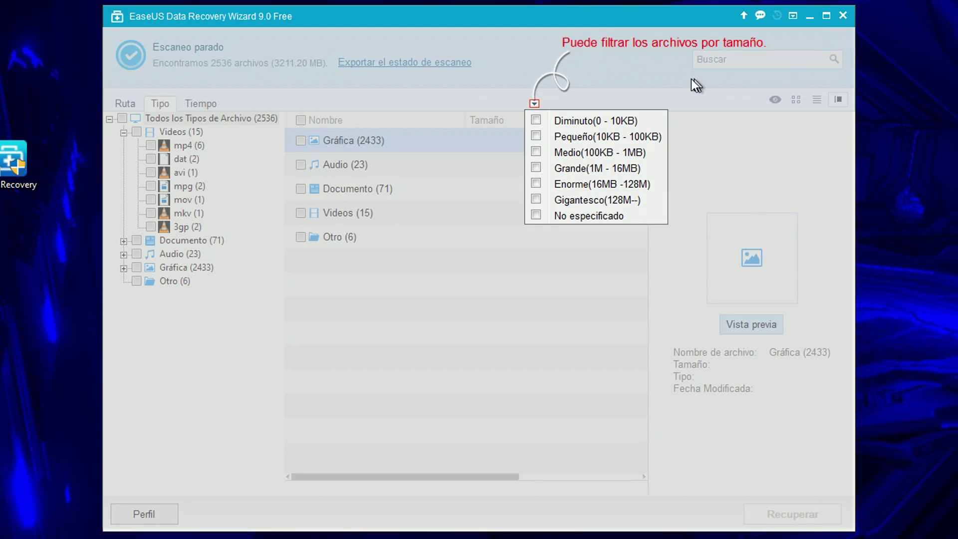
click(690, 79)
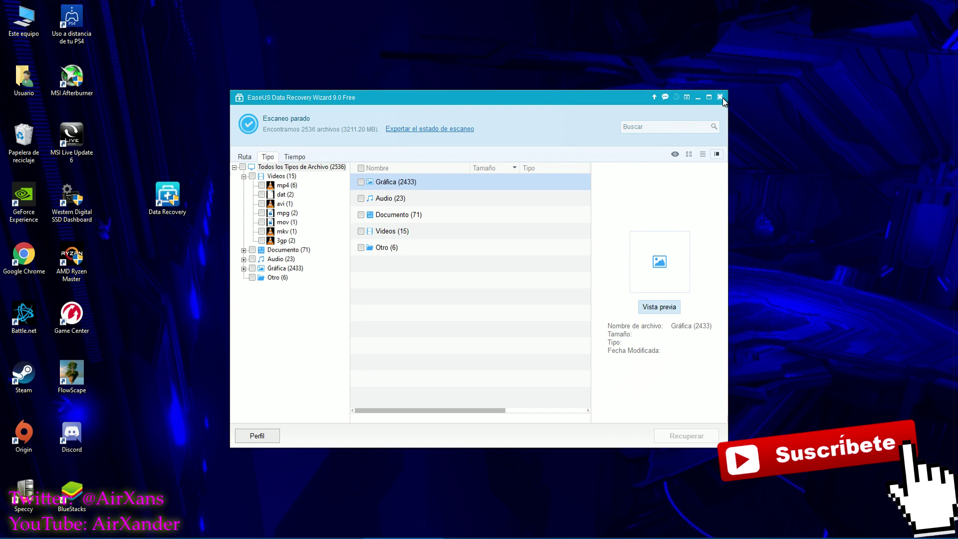
- Exit the data recovery program and return to the desktop
click(721, 98)
click(504, 312)
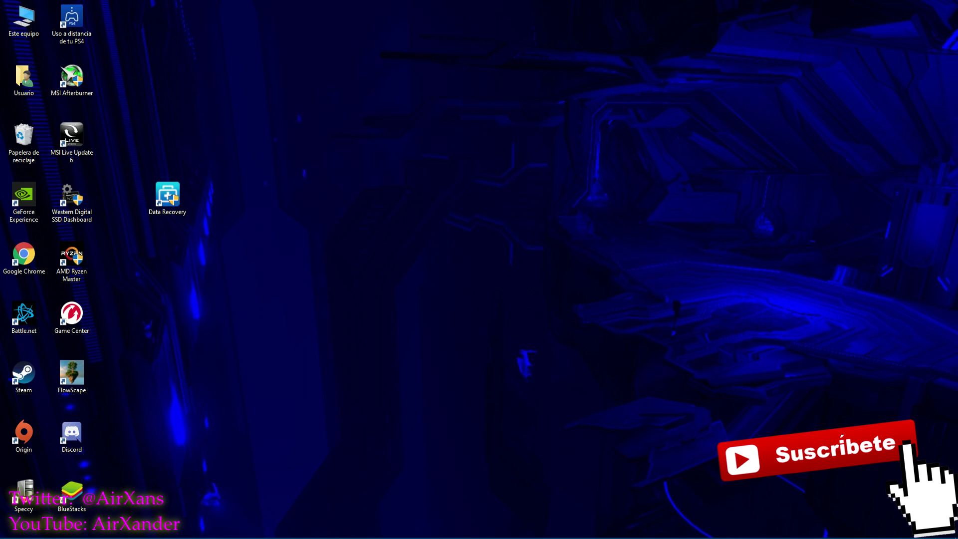